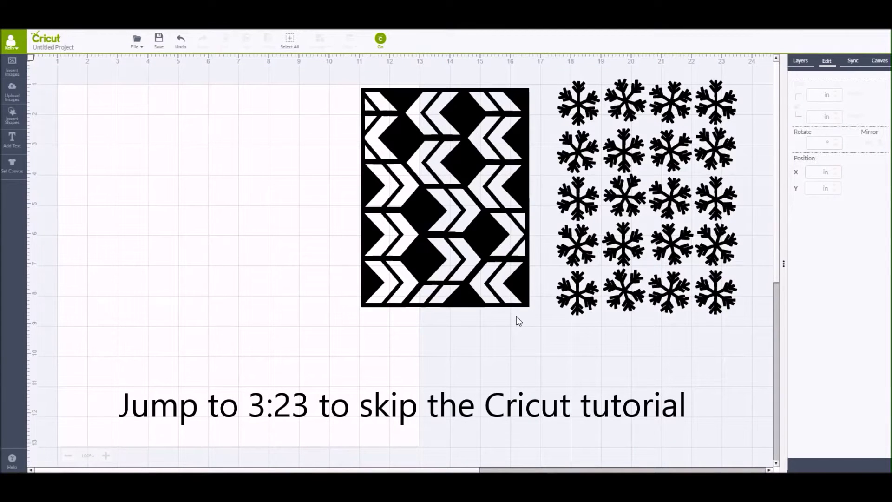
# Step: Contour the Zig-Zagged 8.5x11 image, hiding its solid background so only black chevrons remain
pyautogui.click(483, 239)
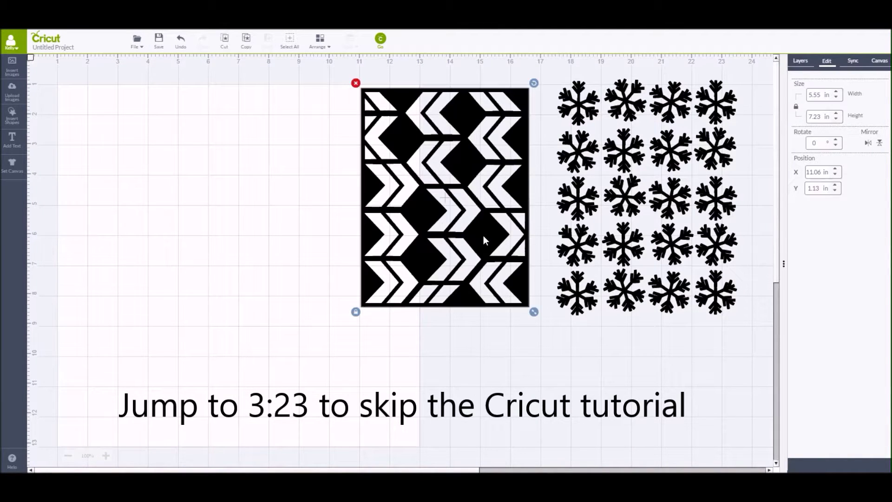
pyautogui.click(800, 61)
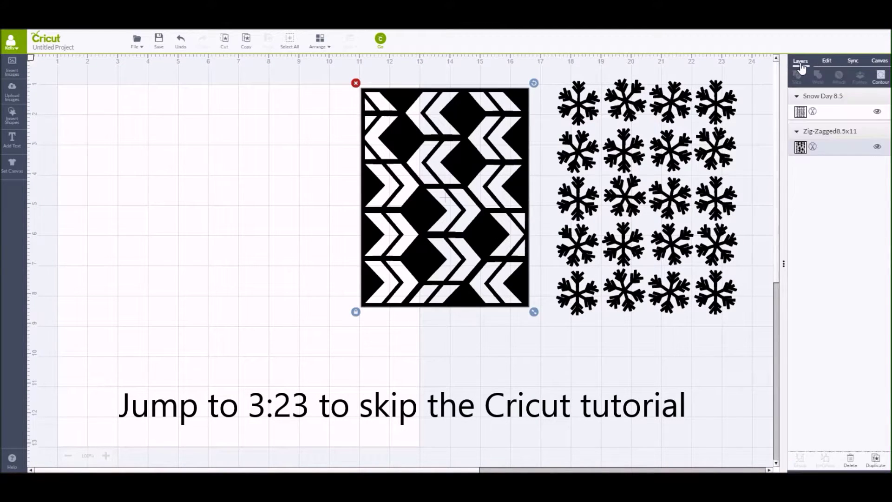
pyautogui.click(879, 88)
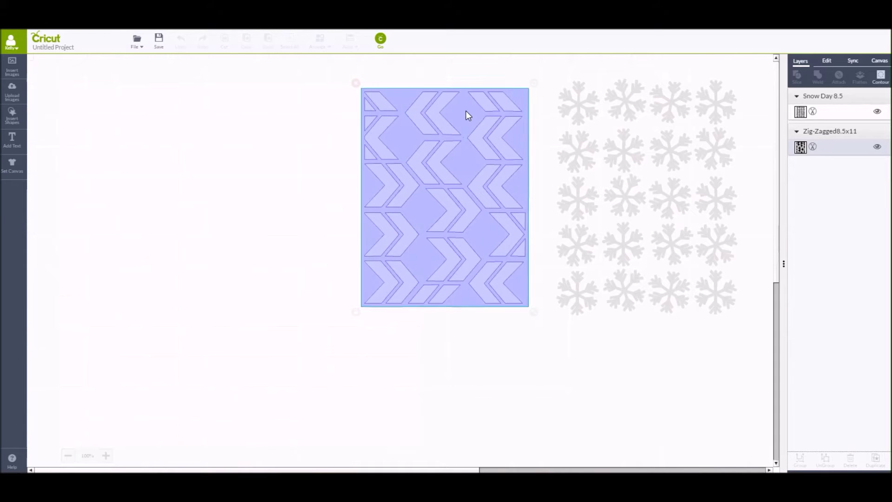
pyautogui.click(324, 148)
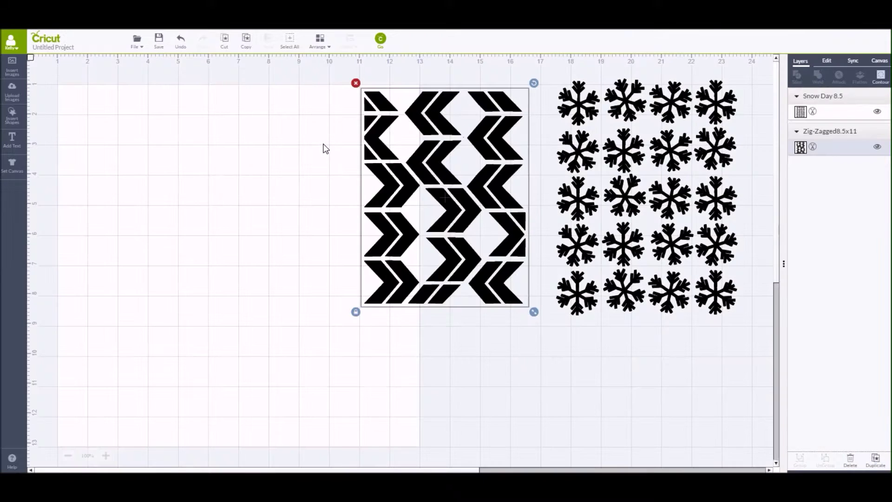
# Step: Add a square and a circle, and slice the square over one double chevron
pyautogui.click(13, 115)
pyautogui.click(126, 116)
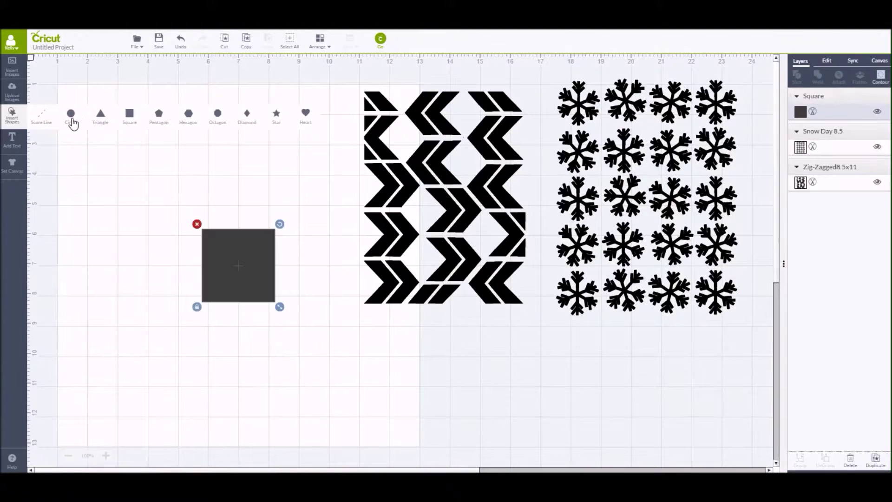
pyautogui.click(72, 120)
pyautogui.moveTo(239, 265); pyautogui.dragTo(439, 104)
pyautogui.moveTo(473, 138); pyautogui.dragTo(470, 130)
pyautogui.moveTo(439, 97); pyautogui.dragTo(445, 105)
pyautogui.keyDown('shift'); pyautogui.click(451, 180); pyautogui.keyUp('shift')
pyautogui.click(796, 78)
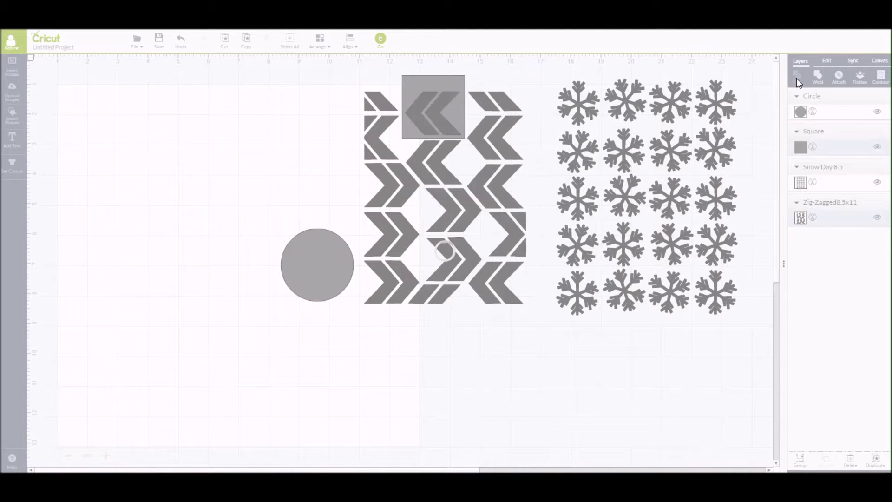
# Step: Pull the cut double chevron aside and delete the leftover chevron pattern
pyautogui.moveTo(419, 102); pyautogui.dragTo(188, 121)
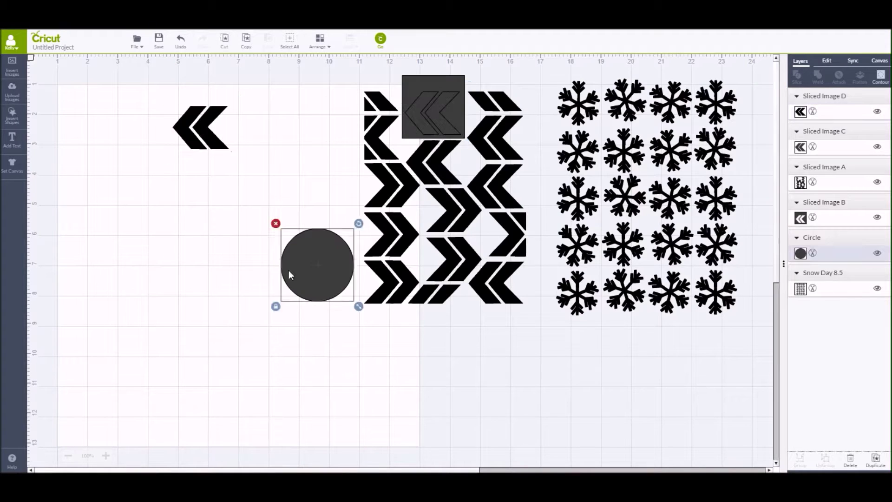
pyautogui.moveTo(288, 273); pyautogui.dragTo(253, 280)
pyautogui.moveTo(332, 65); pyautogui.dragTo(538, 349)
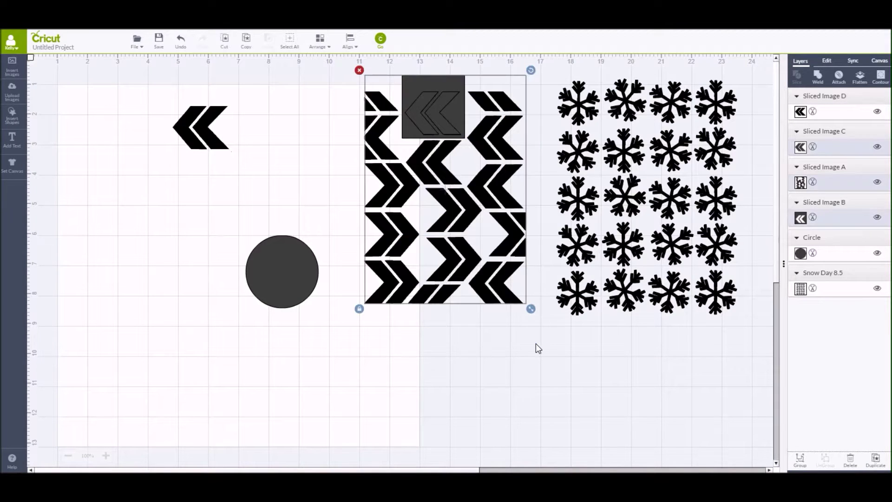
pyautogui.click(359, 70)
# Step: Place the circle over the top-left snowflake and slice it out of the snowflake sheet
pyautogui.moveTo(291, 281); pyautogui.dragTo(570, 101)
pyautogui.click(528, 188)
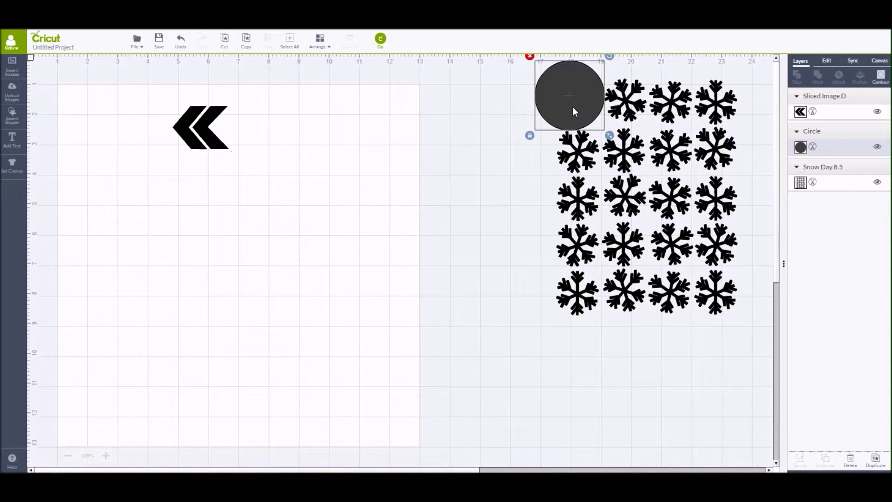
pyautogui.keyDown('shift'); pyautogui.click(677, 210); pyautogui.keyUp('shift')
pyautogui.click(797, 75)
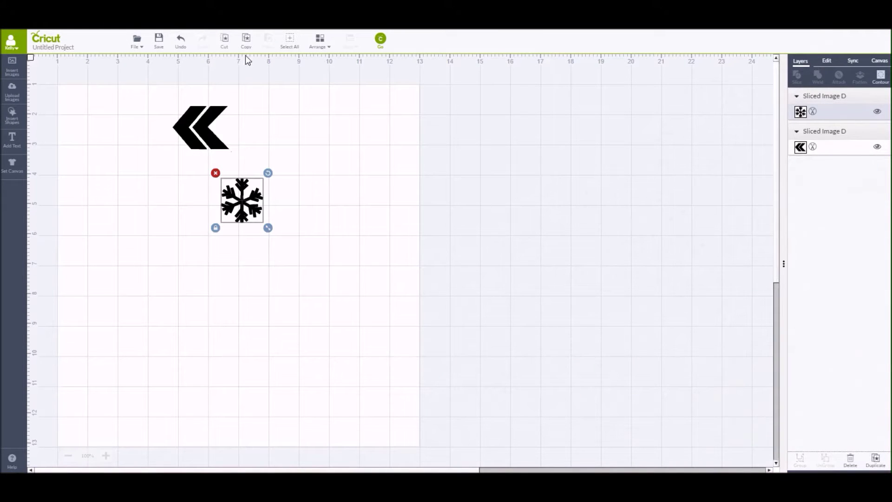
# Step: Copy and paste the snowflake to get three, arranged in a staggered column
pyautogui.click(248, 42)
pyautogui.click(268, 42)
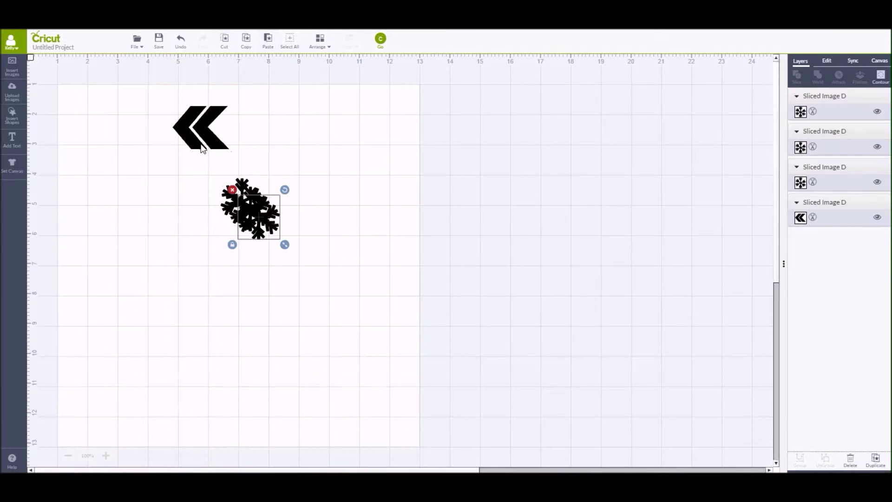
pyautogui.moveTo(255, 213); pyautogui.dragTo(508, 168)
pyautogui.moveTo(256, 207); pyautogui.dragTo(503, 205)
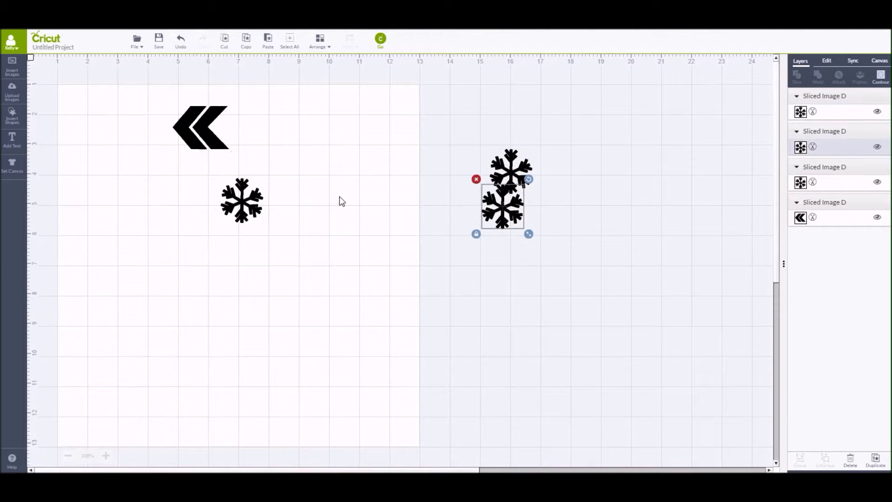
pyautogui.moveTo(221, 209); pyautogui.dragTo(501, 257)
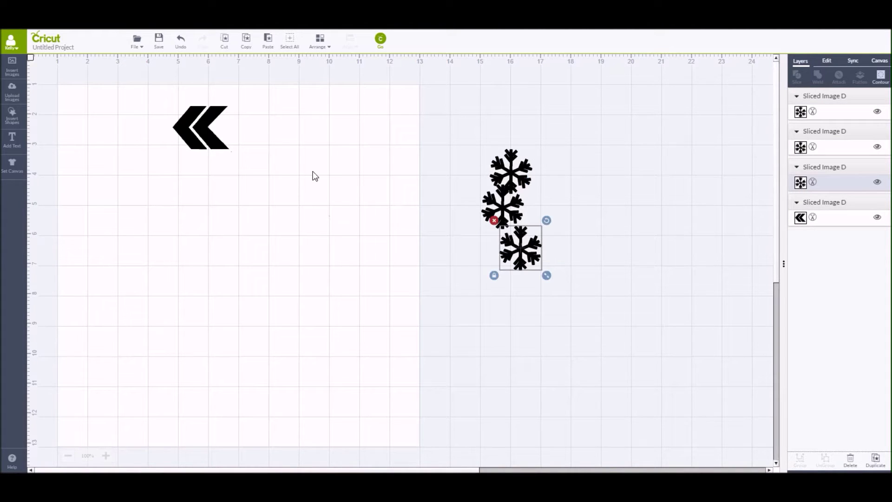
# Step: Contour the double chevron, hiding its left piece to leave a single chevron
pyautogui.click(203, 132)
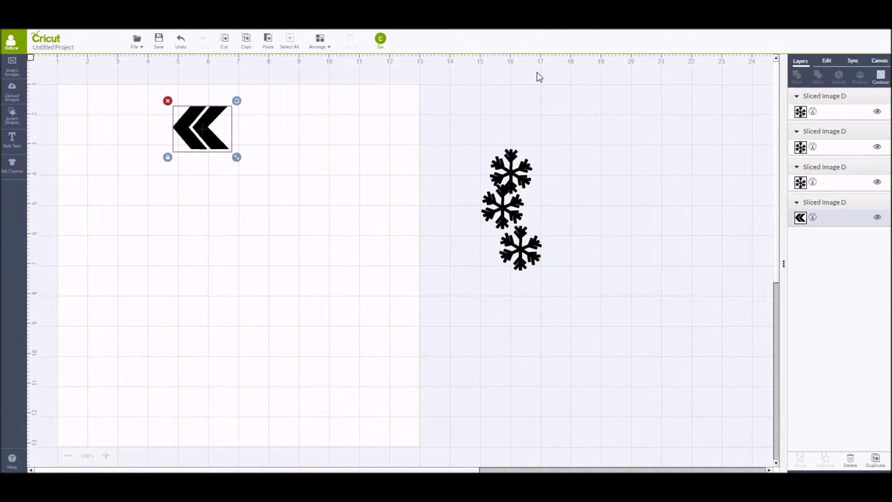
pyautogui.click(881, 77)
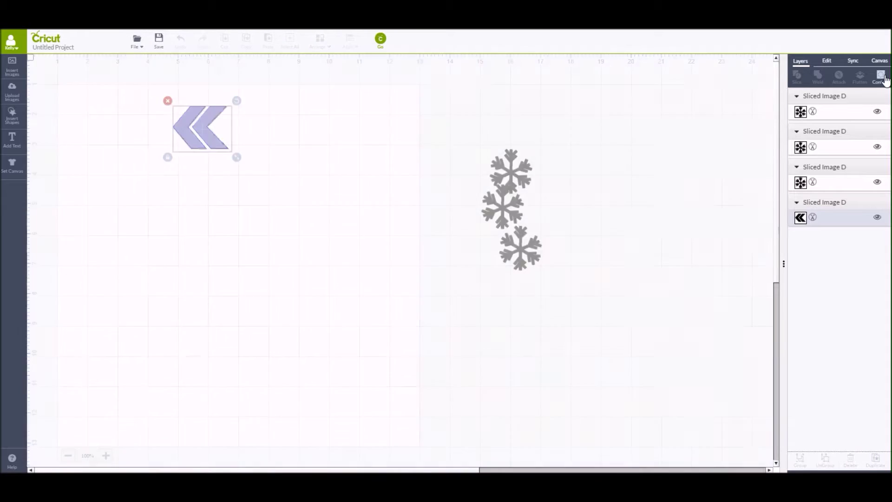
pyautogui.click(188, 121)
pyautogui.click(265, 138)
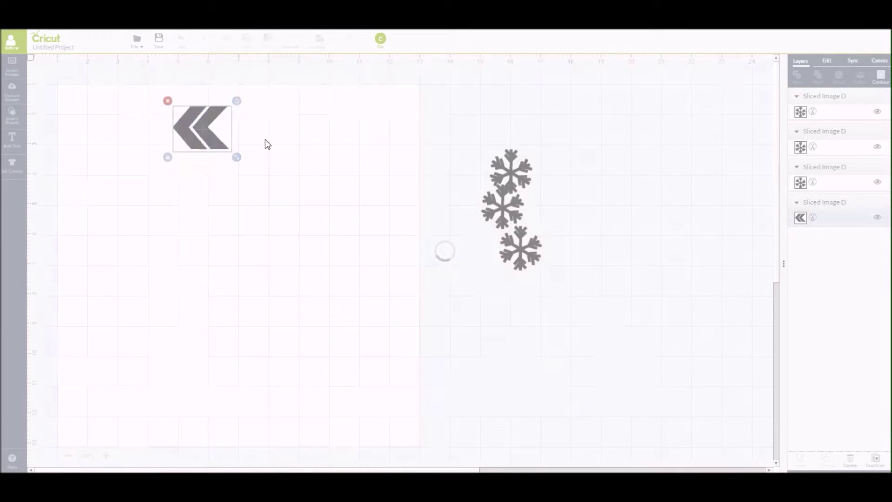
pyautogui.click(209, 185)
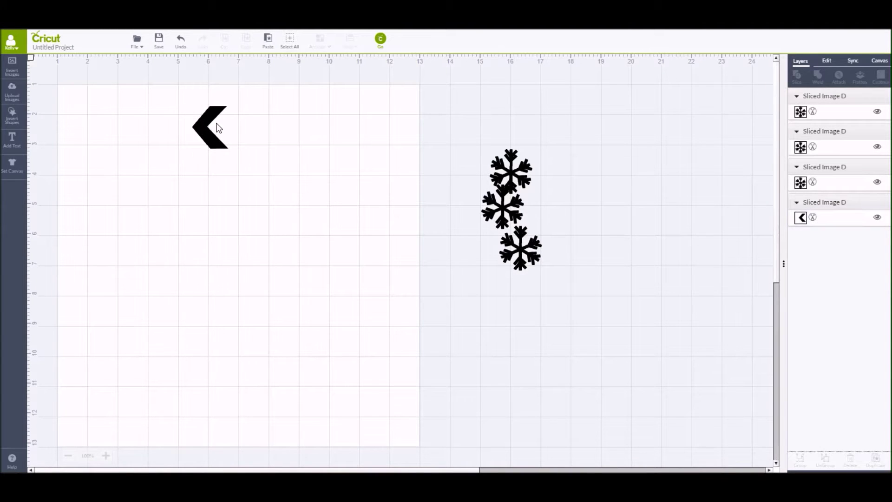
pyautogui.click(219, 128)
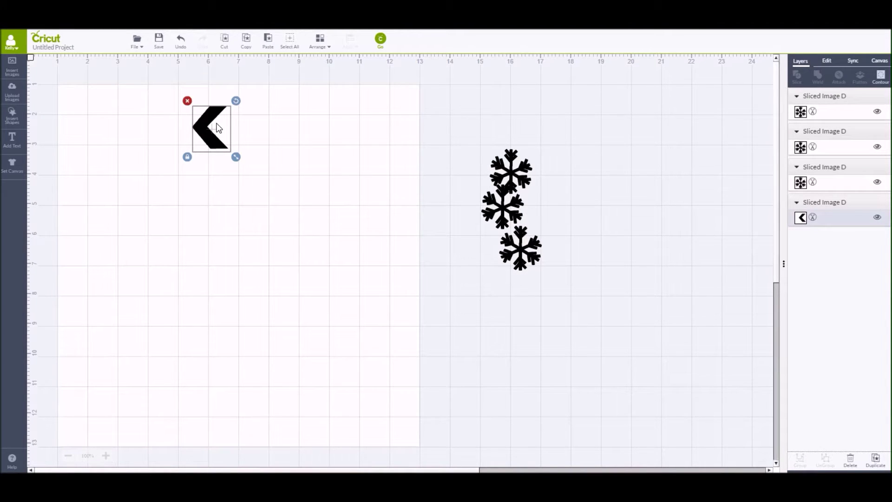
pyautogui.click(11, 115)
# Step: Add a square, unlock proportions, resize it to a 1.25 x 9.5 in bar beside the chevron
pyautogui.click(130, 114)
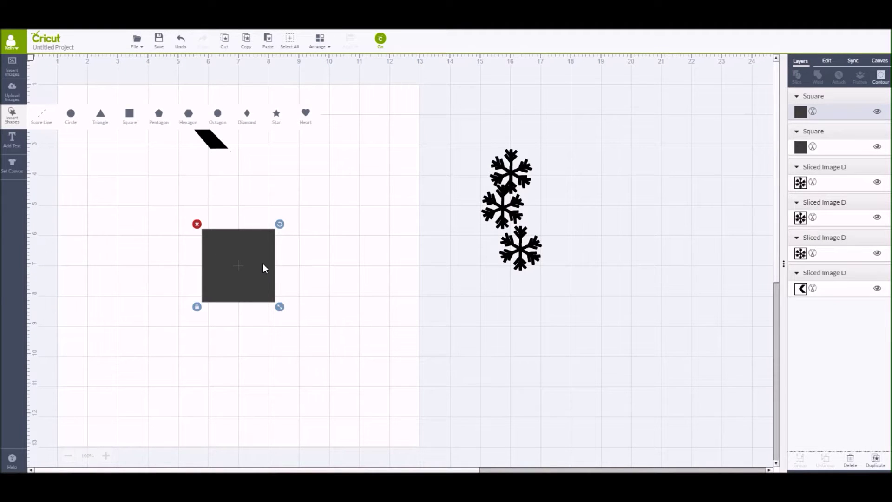
pyautogui.moveTo(238, 246); pyautogui.dragTo(139, 191)
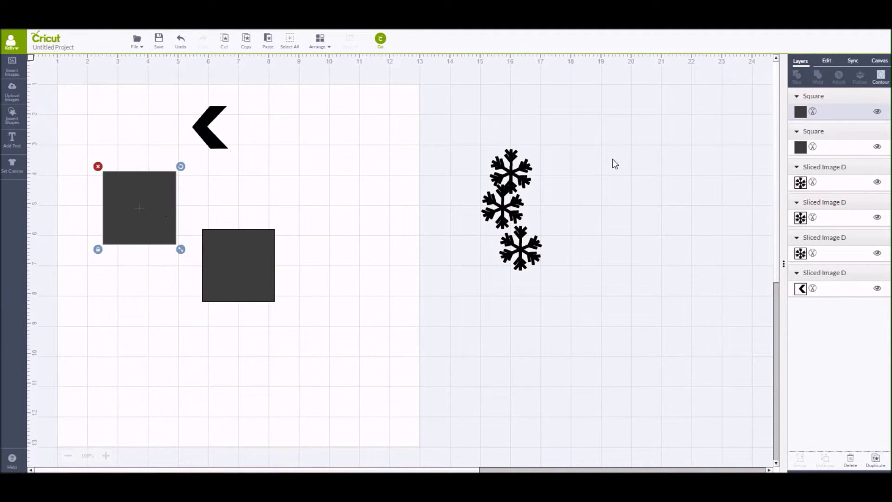
pyautogui.click(827, 62)
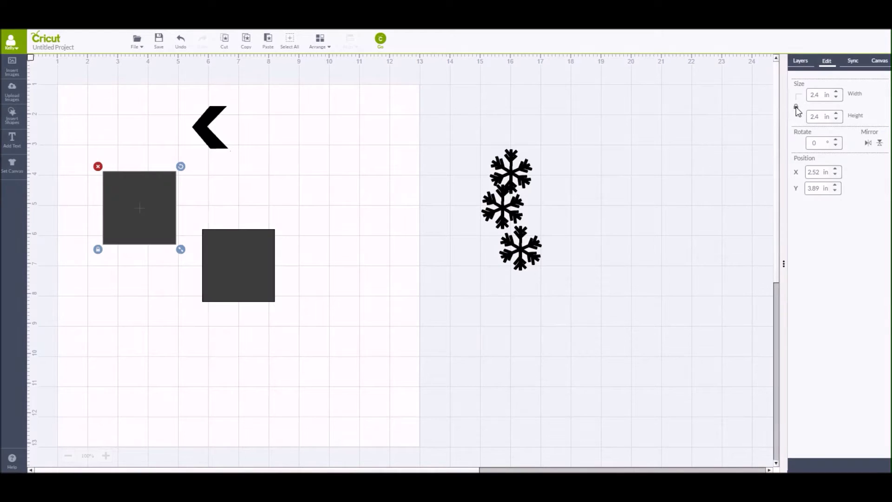
pyautogui.click(797, 108)
pyautogui.press('Return')
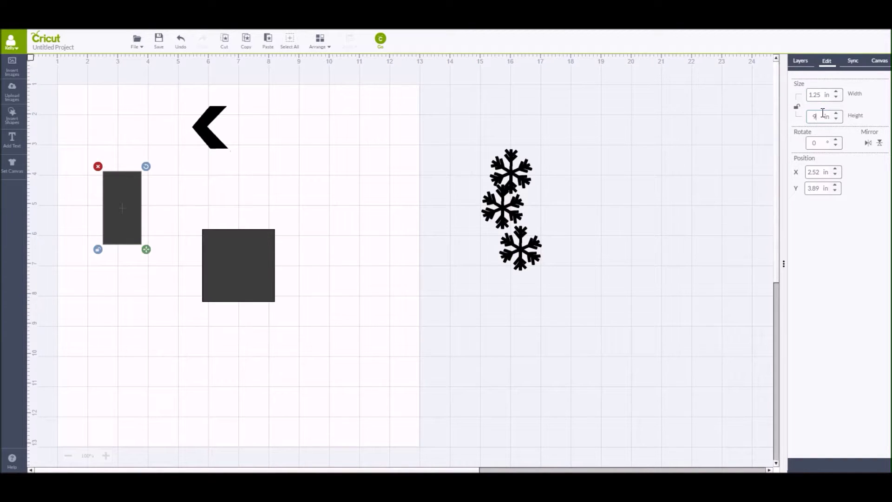
pyautogui.click(823, 113)
pyautogui.write('9.5')
pyautogui.press('Return')
pyautogui.moveTo(110, 315); pyautogui.dragTo(138, 258)
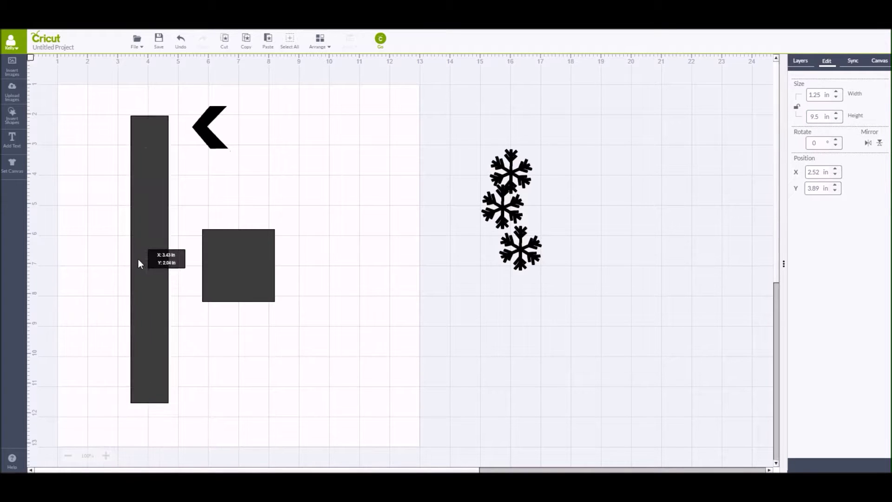
# Step: Resize the other square to 4 x 6 in and place it beside the tall bar
pyautogui.click(241, 280)
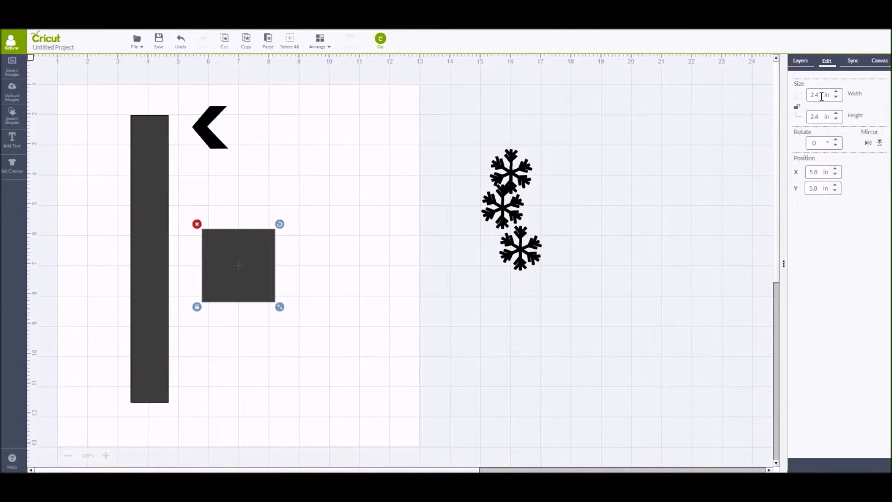
pyautogui.click(821, 113)
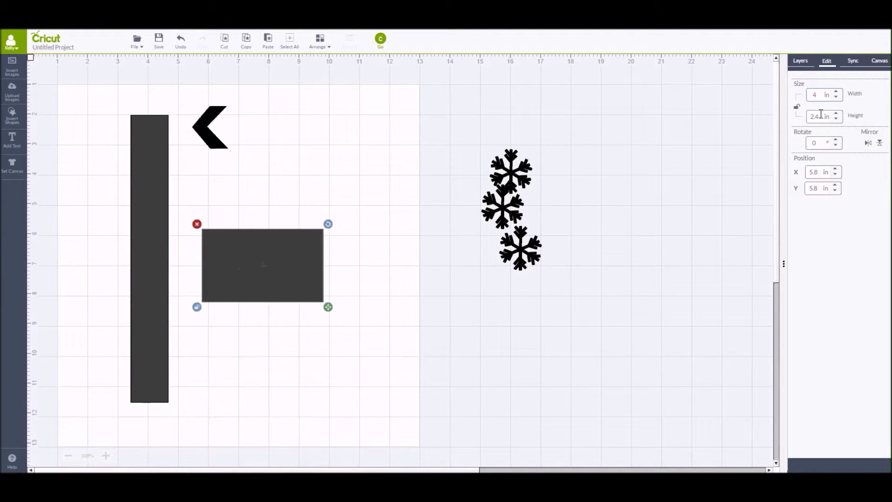
pyautogui.press('Return')
pyautogui.moveTo(251, 302); pyautogui.dragTo(208, 218)
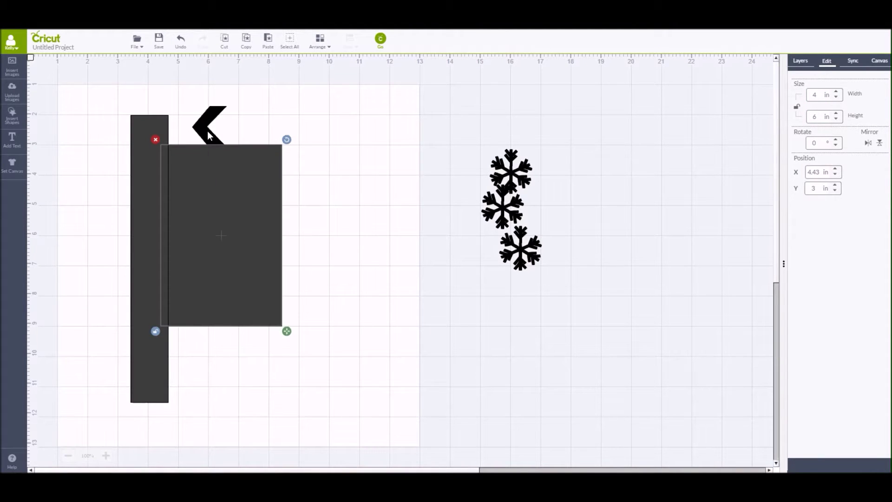
# Step: Move the chevron further left and enlarge it
pyautogui.moveTo(207, 130); pyautogui.dragTo(89, 152)
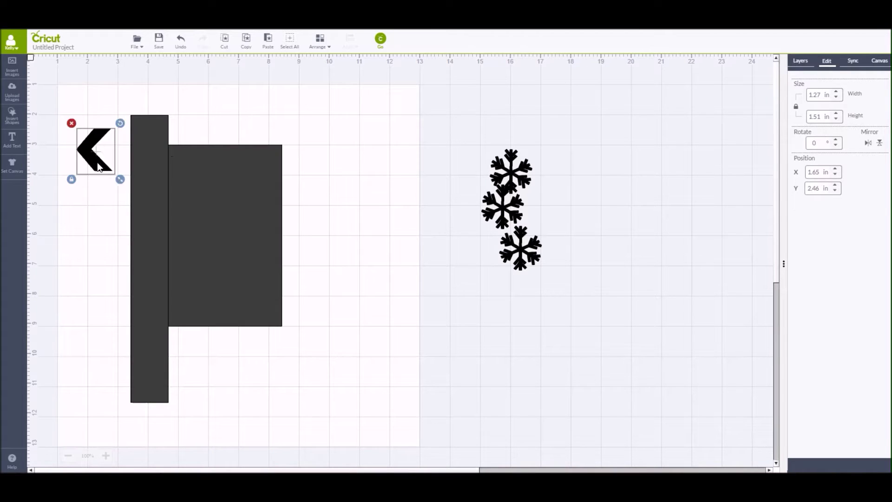
pyautogui.moveTo(121, 182); pyautogui.dragTo(174, 243)
pyautogui.moveTo(117, 208); pyautogui.dragTo(117, 198)
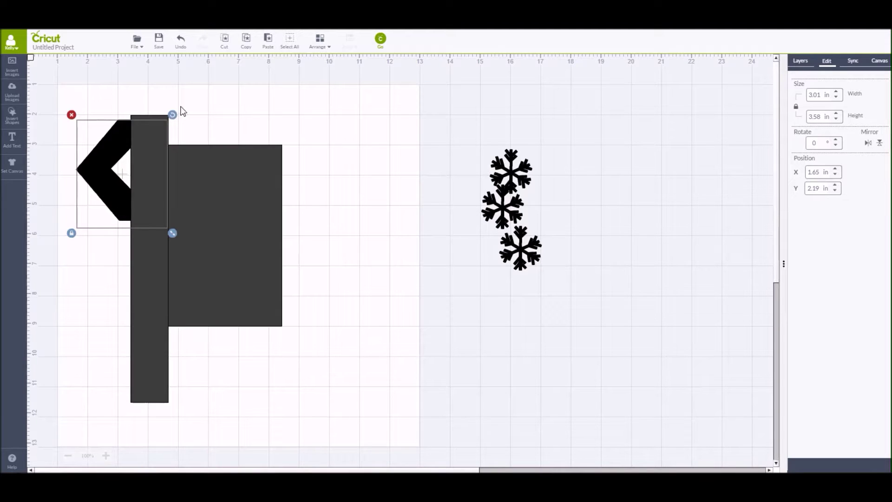
# Step: Duplicate the chevron, mirror it horizontally to point right, and move it lower down
pyautogui.click(246, 43)
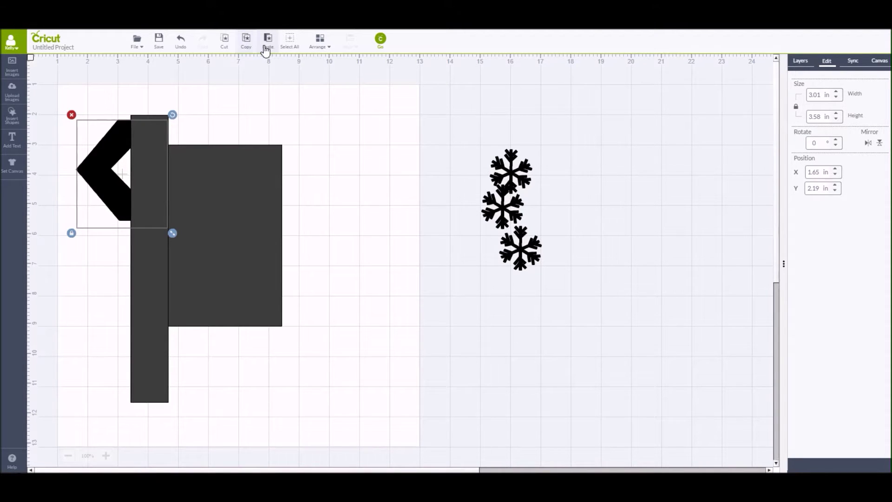
pyautogui.click(267, 47)
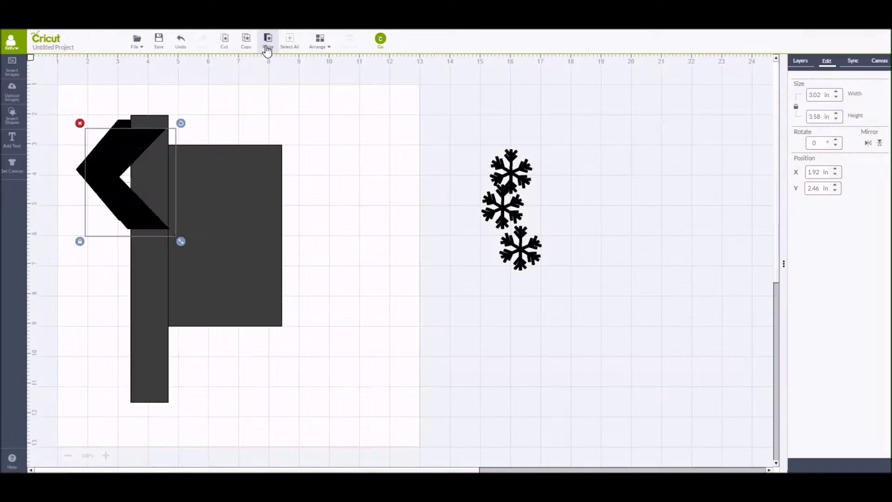
pyautogui.moveTo(128, 218); pyautogui.dragTo(336, 288)
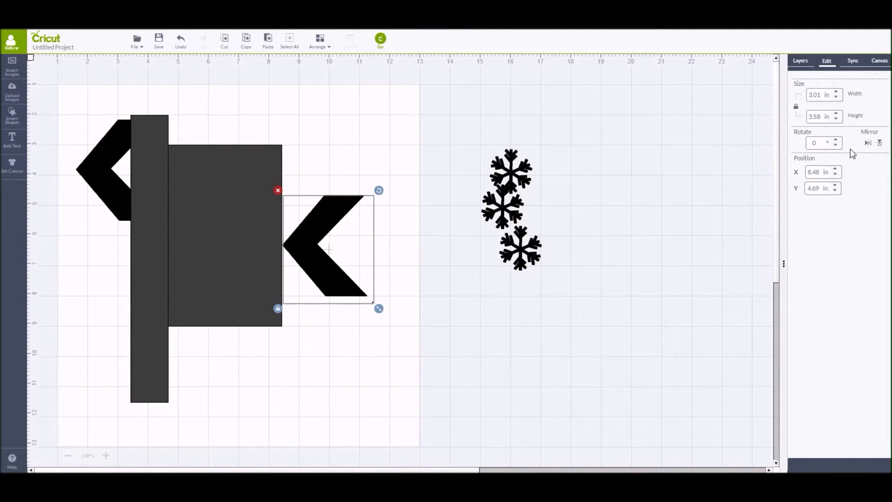
pyautogui.click(868, 144)
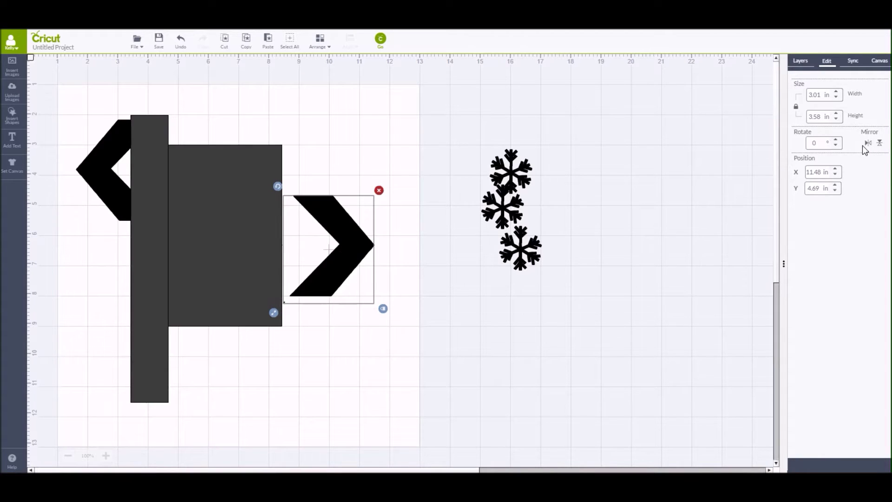
pyautogui.moveTo(313, 297); pyautogui.dragTo(202, 384)
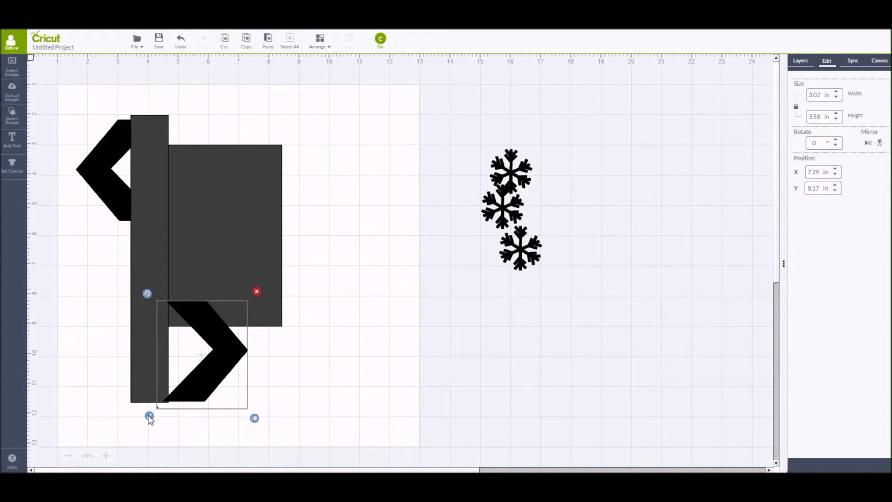
# Step: Adjust the right chevron and place an enlarged snowflake beside it
pyautogui.moveTo(150, 416); pyautogui.dragTo(158, 412)
pyautogui.moveTo(214, 360); pyautogui.dragTo(213, 367)
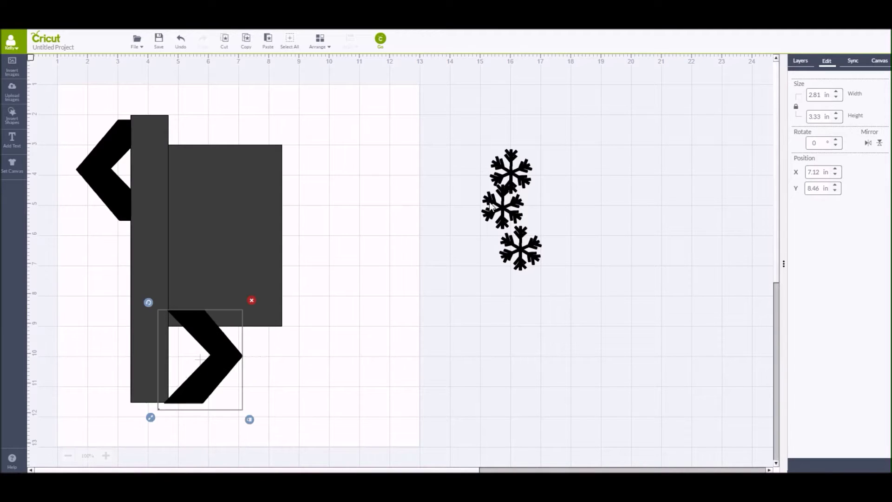
pyautogui.click(517, 173)
pyautogui.moveTo(517, 173); pyautogui.dragTo(143, 186)
pyautogui.moveTo(109, 123); pyautogui.dragTo(297, 357)
pyautogui.moveTo(332, 417); pyautogui.dragTo(348, 434)
pyautogui.moveTo(335, 361); pyautogui.dragTo(330, 340)
# Step: Move the other two snowflakes to the left and top-left, enlarging the lower one to 2.21 in
pyautogui.moveTo(534, 246); pyautogui.dragTo(125, 331)
pyautogui.moveTo(133, 364); pyautogui.dragTo(143, 374)
pyautogui.moveTo(112, 341); pyautogui.dragTo(112, 308)
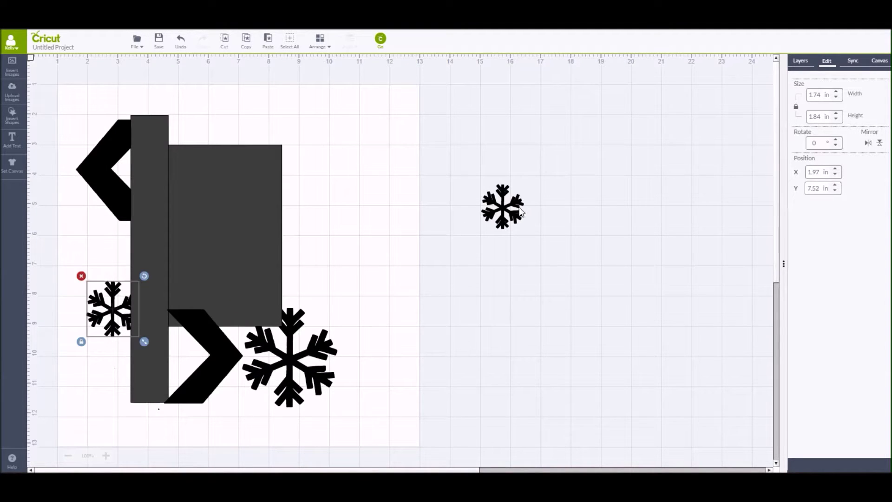
pyautogui.moveTo(496, 203); pyautogui.dragTo(70, 96)
pyautogui.moveTo(104, 125)
pyautogui.mouseDown()
pyautogui.moveTo(133, 160)
pyautogui.moveTo(94, 132)
pyautogui.mouseUp()
pyautogui.click(112, 309)
pyautogui.moveTo(143, 340); pyautogui.dragTo(158, 355)
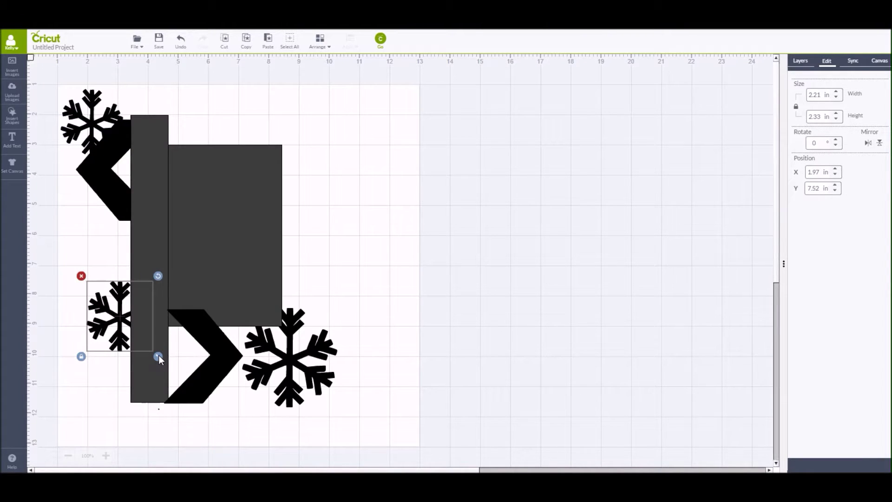
# Step: Delete the large grey rectangle and the tall grey bar
pyautogui.click(239, 239)
pyautogui.click(157, 140)
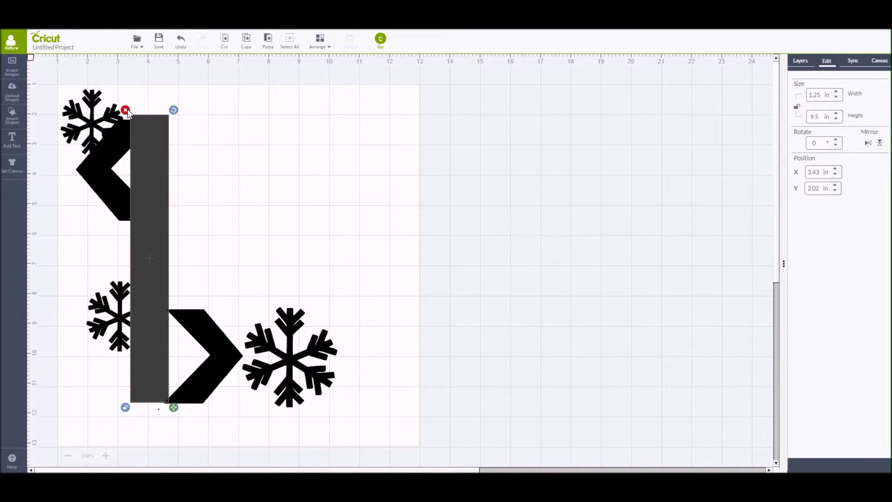
pyautogui.click(123, 112)
pyautogui.click(91, 121)
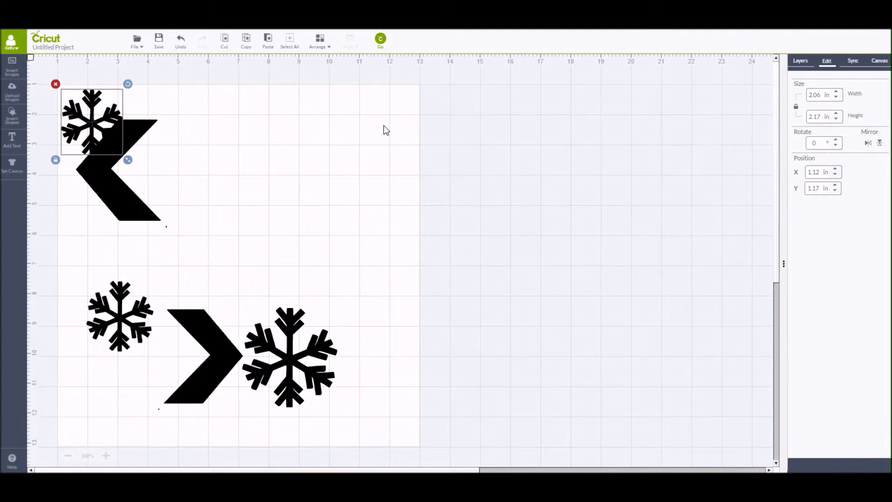
# Step: Colour the snowflake layer teal, sync the black snowflakes to teal, and open the mat preview
pyautogui.click(800, 61)
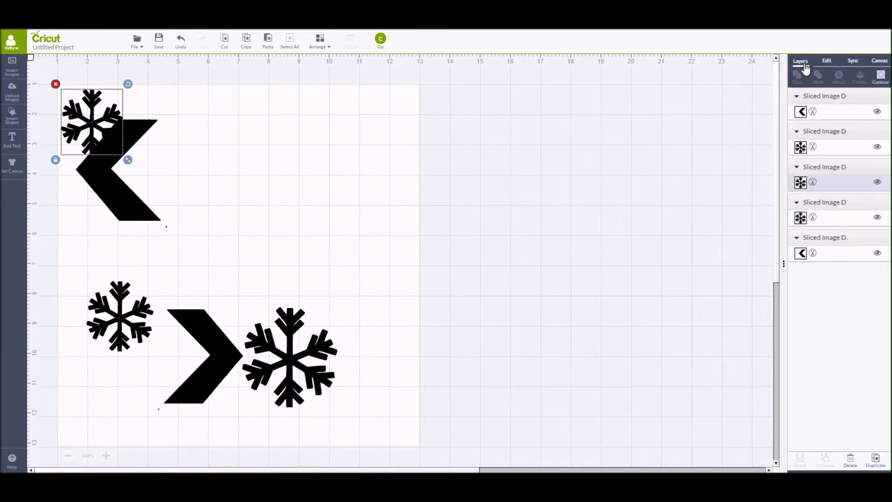
pyautogui.click(801, 183)
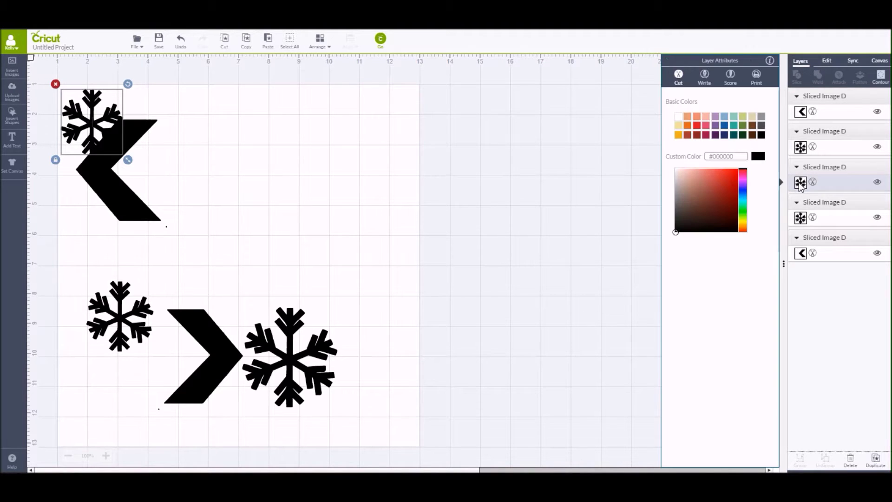
pyautogui.click(734, 125)
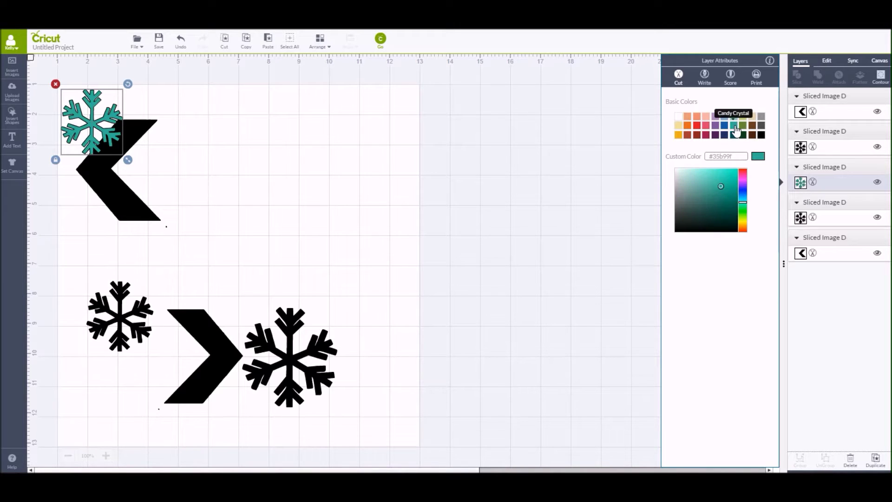
pyautogui.click(855, 65)
pyautogui.moveTo(814, 136); pyautogui.dragTo(827, 159)
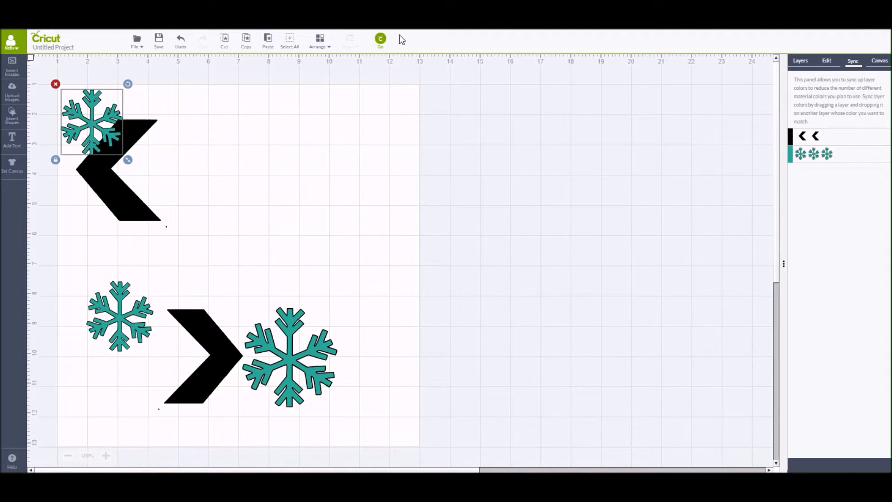
pyautogui.click(380, 40)
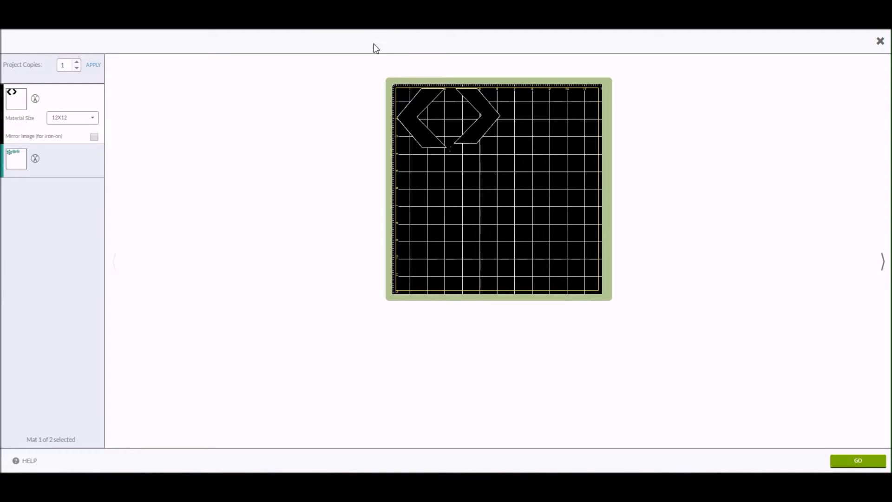
# Step: Review the teal snowflake mat, then continue to the Explore 3 cut setup
pyautogui.click(17, 160)
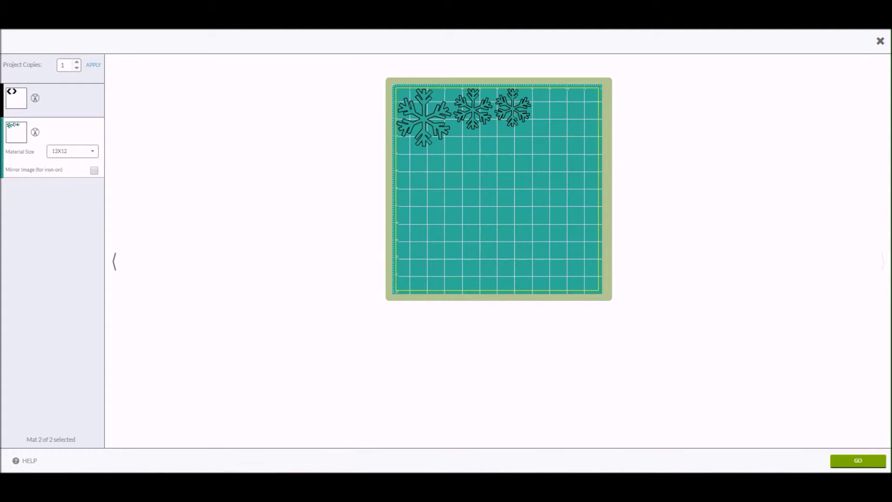
pyautogui.click(866, 461)
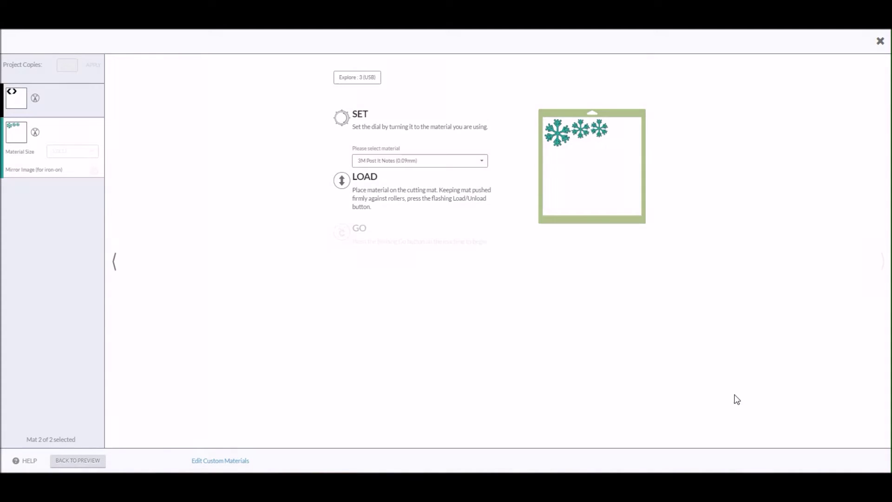
# Step: Open the material dropdown for the snowflake mat and scroll through the list
pyautogui.click(483, 164)
pyautogui.moveTo(482, 195); pyautogui.dragTo(483, 196)
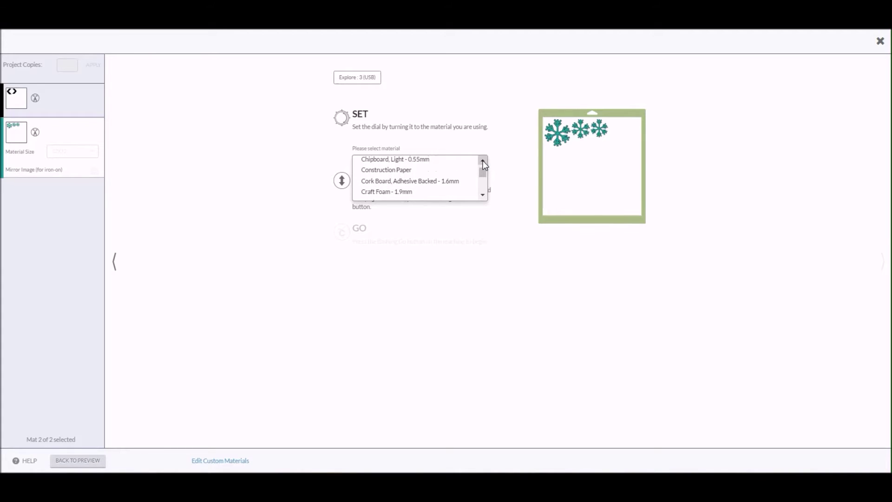